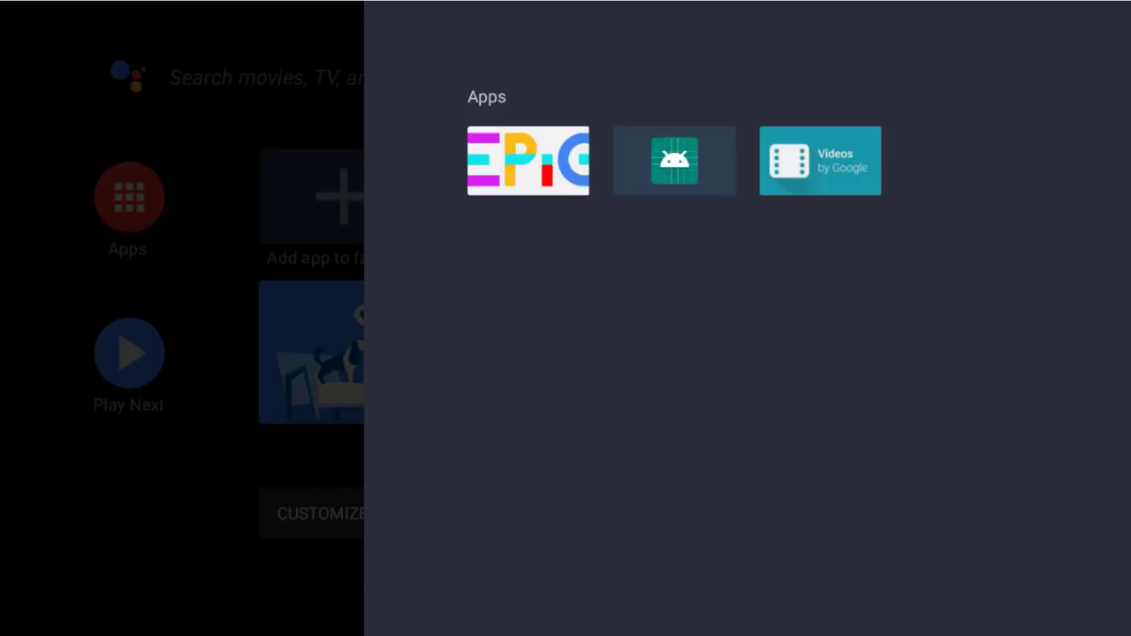
Launch EPiG and star the 3sat AT and ORF 1 AT channels as favourites
left_click(508, 161)
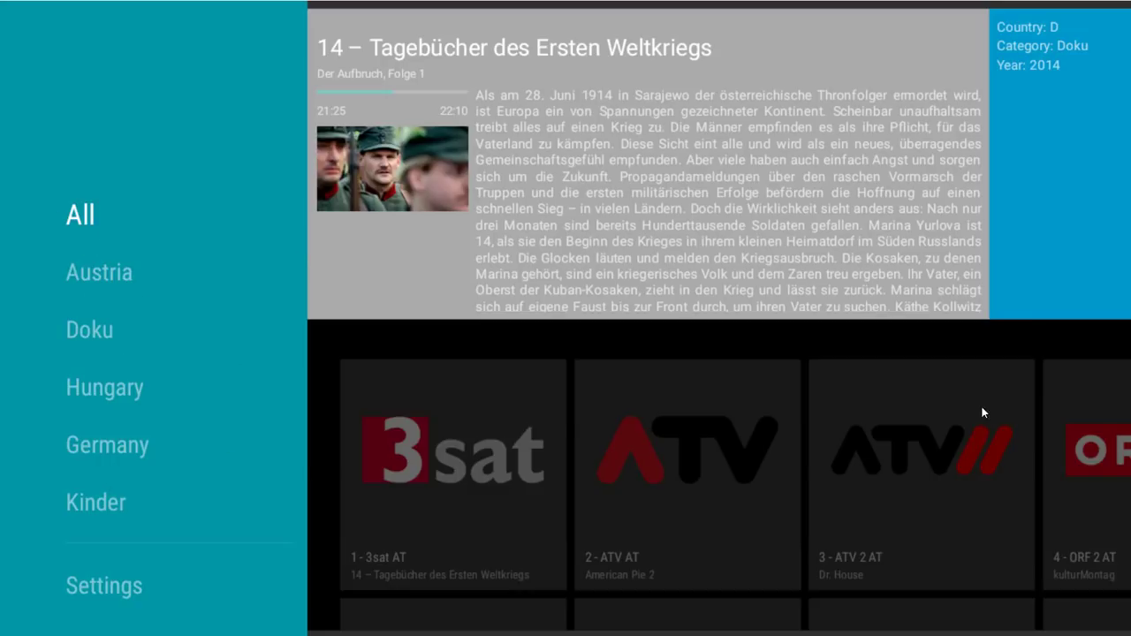
key("Right")
key("Right")
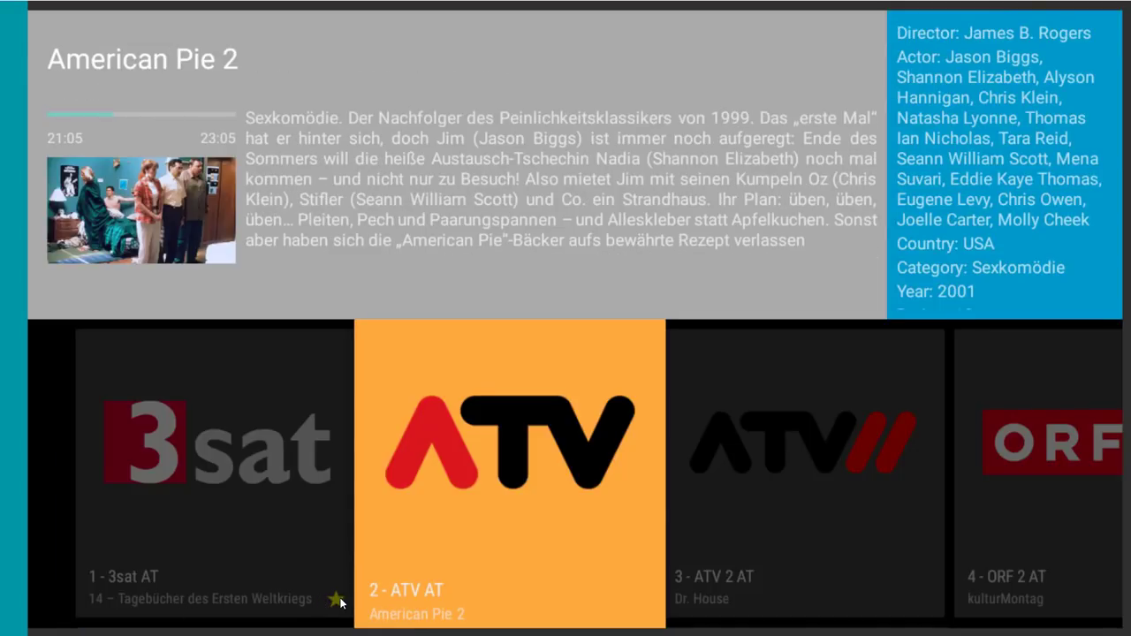
key("Right")
key("Right")
key("Right")
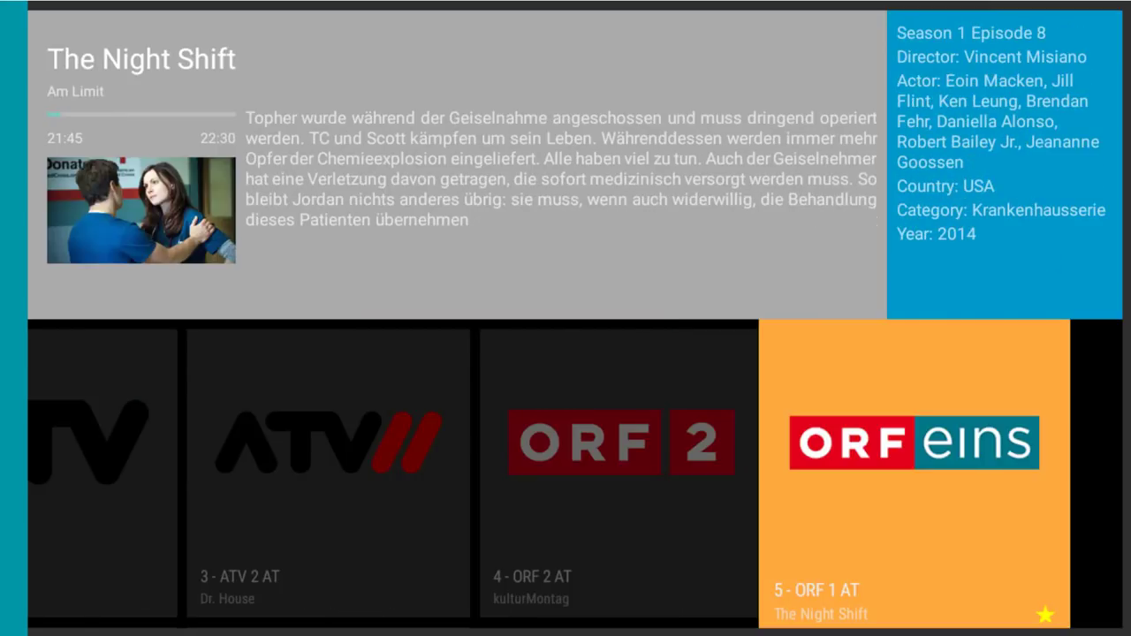
key("Escape")
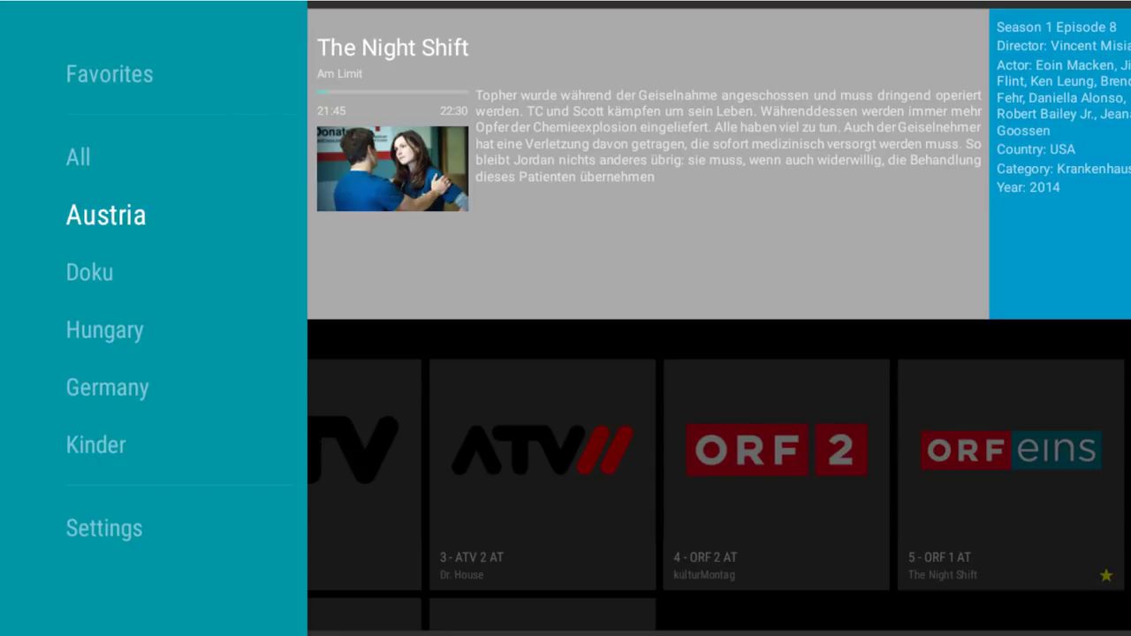
In the Germany group, star Syfy DE and A&E DE, then select the Favorites category
key("Down")
key("Down")
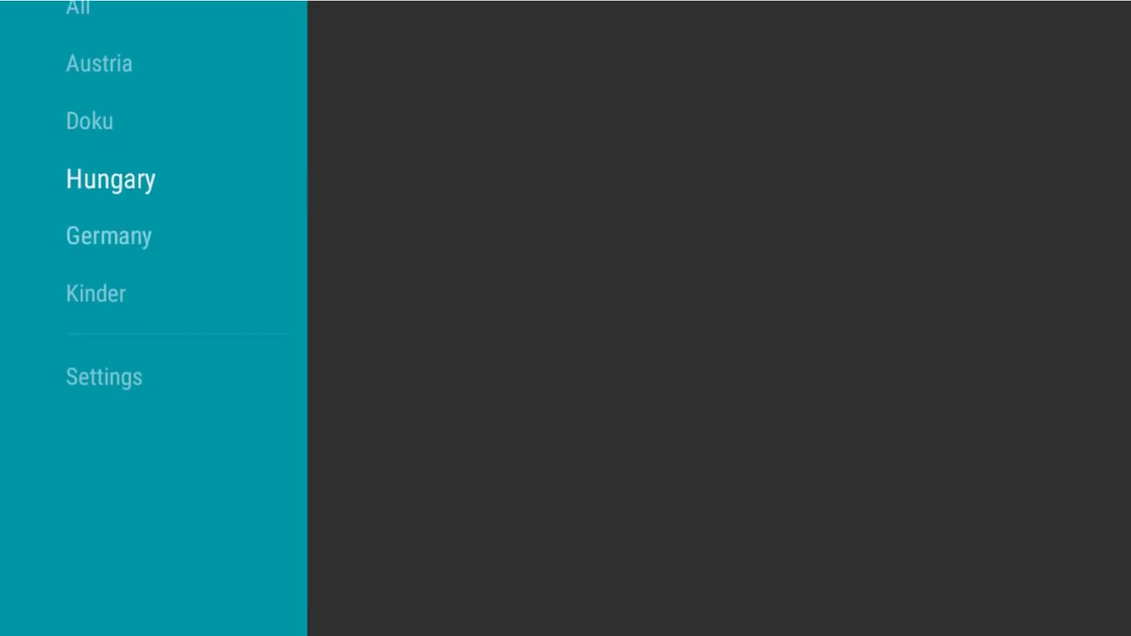
key("Down")
key("Right")
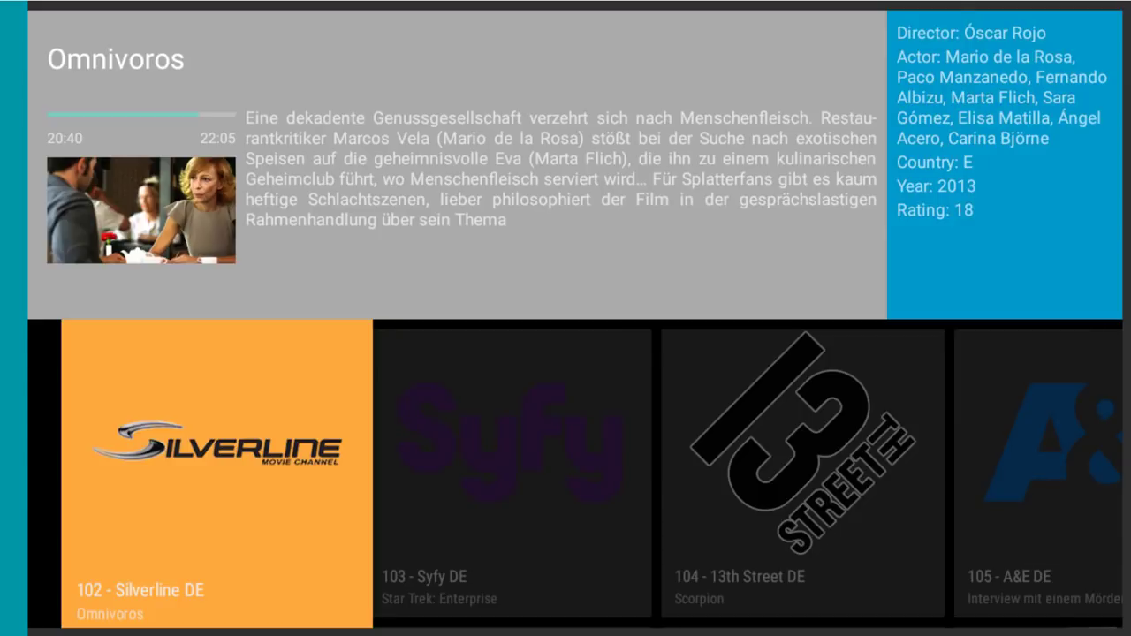
key("Right")
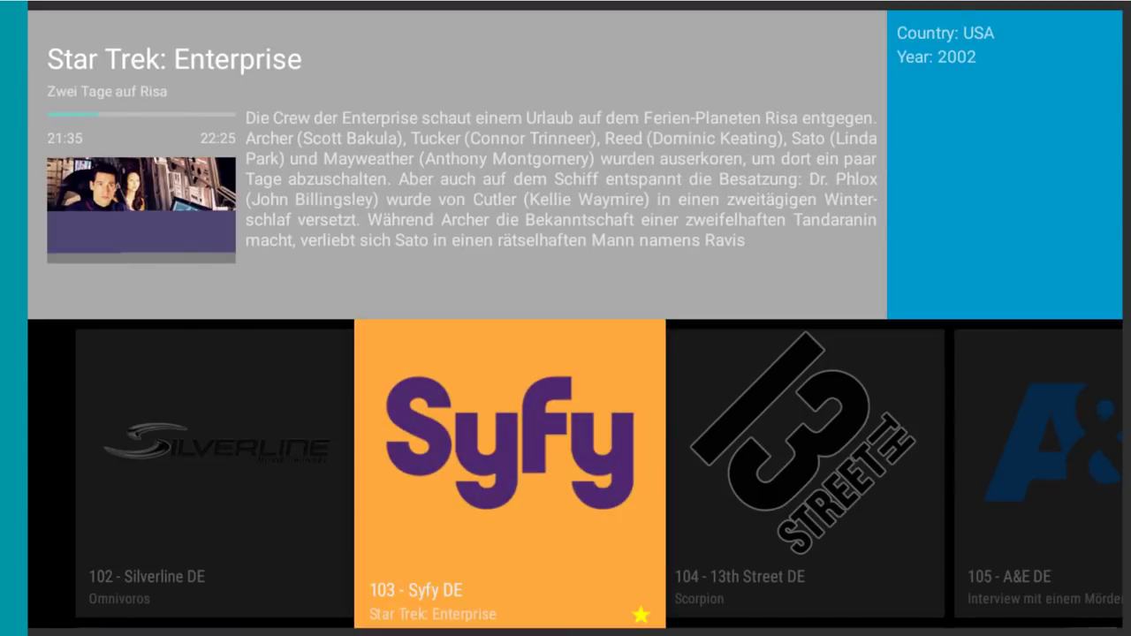
key("Right")
key("Right")
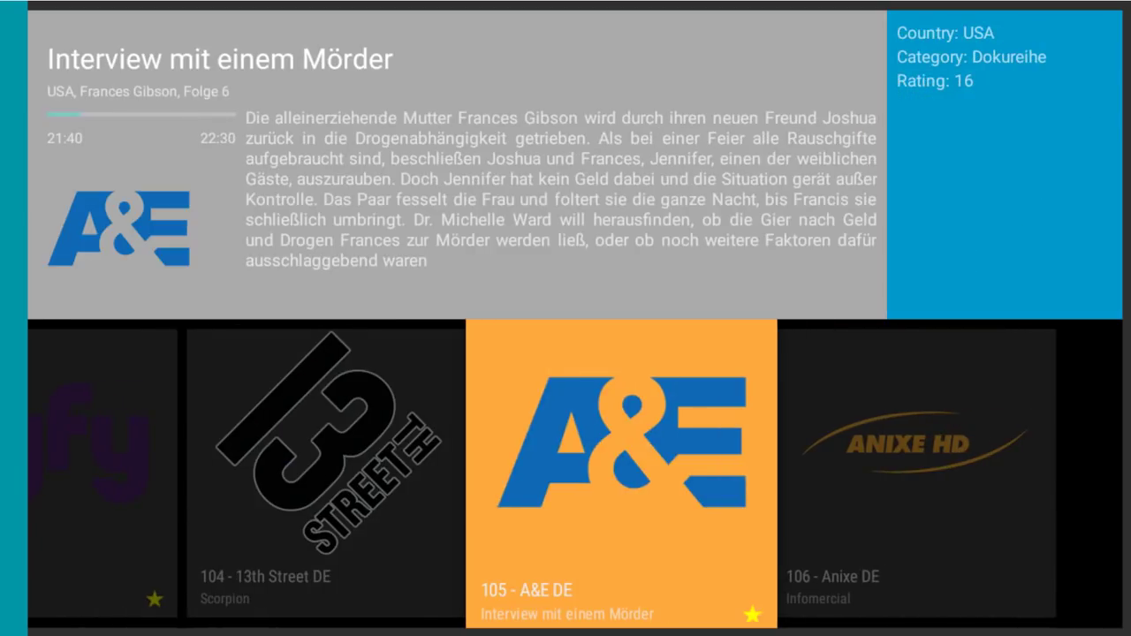
key("Escape")
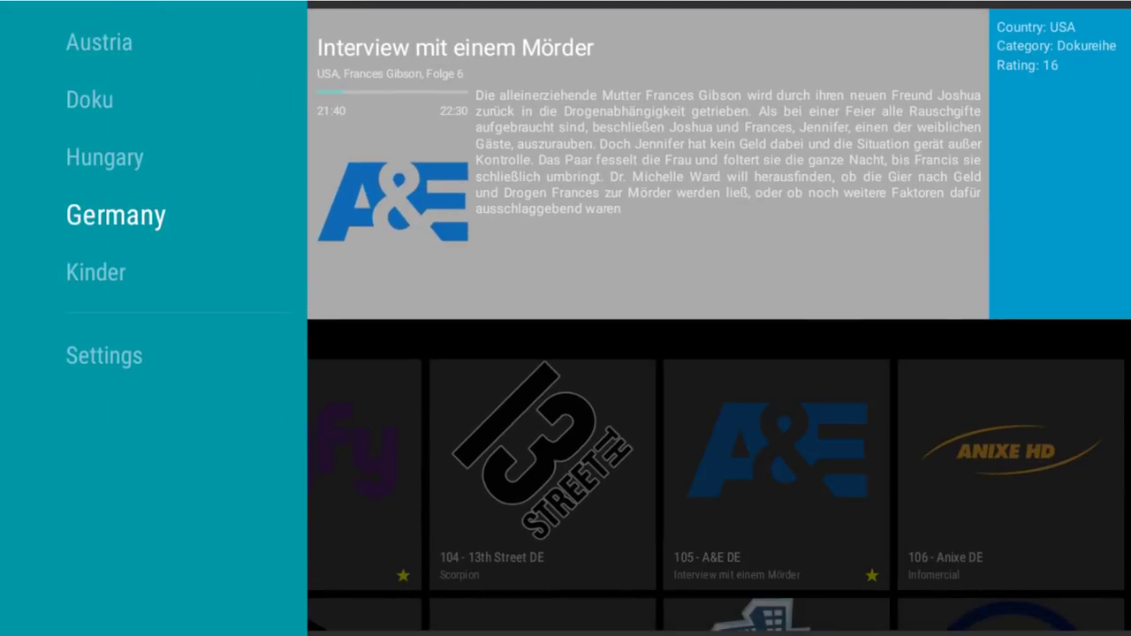
key("Up")
key("Up")
key("Up")
key("Up")
key("Up")
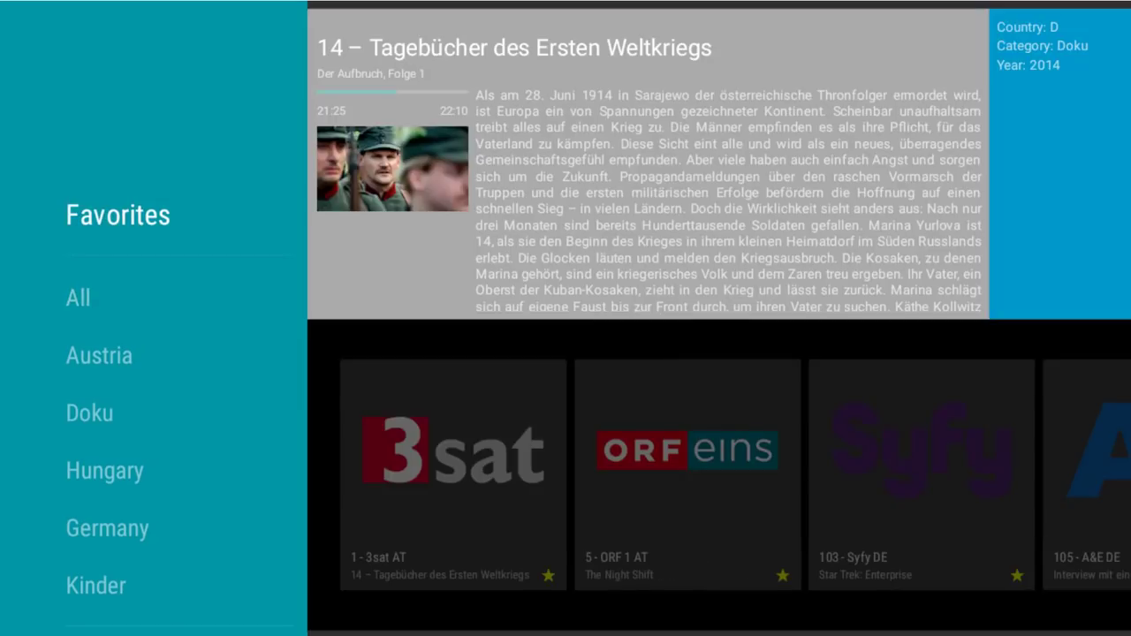
Browse the favourites from 3sat to A&E, then return to the Android TV launcher
key("Right")
key("Right")
key("Right")
key("Right")
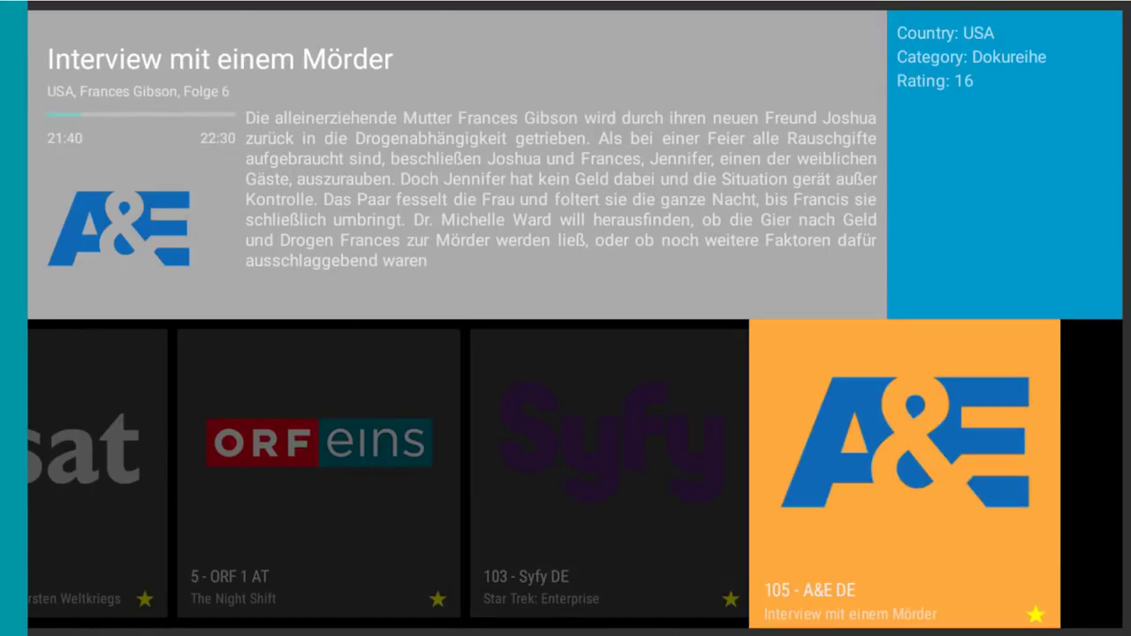
key("Left")
key("Left")
key("Left")
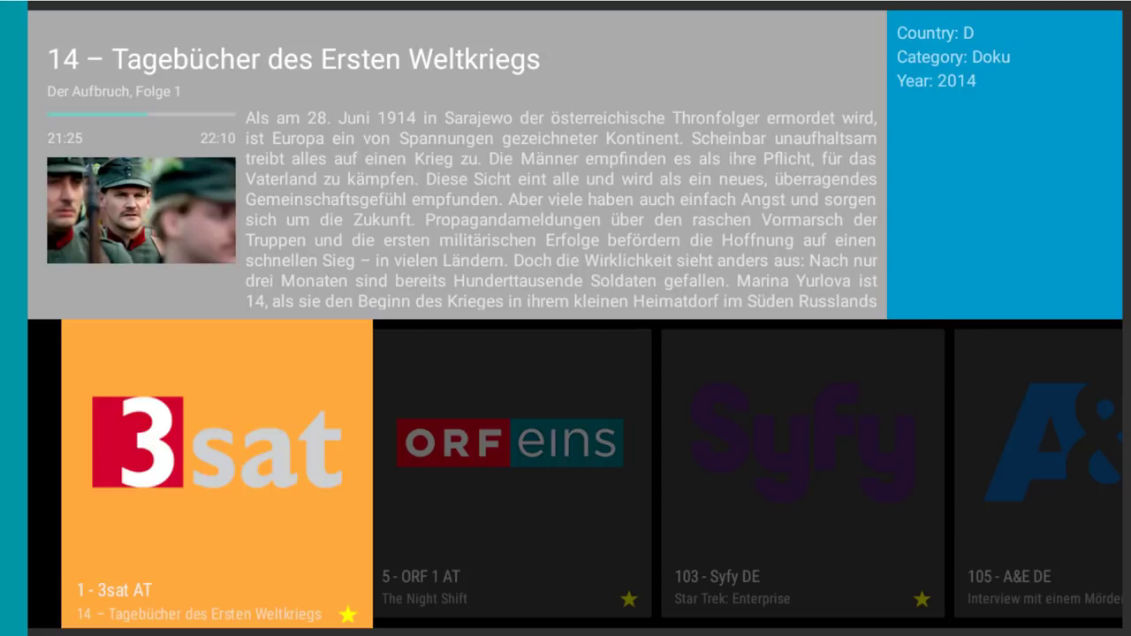
key("Left")
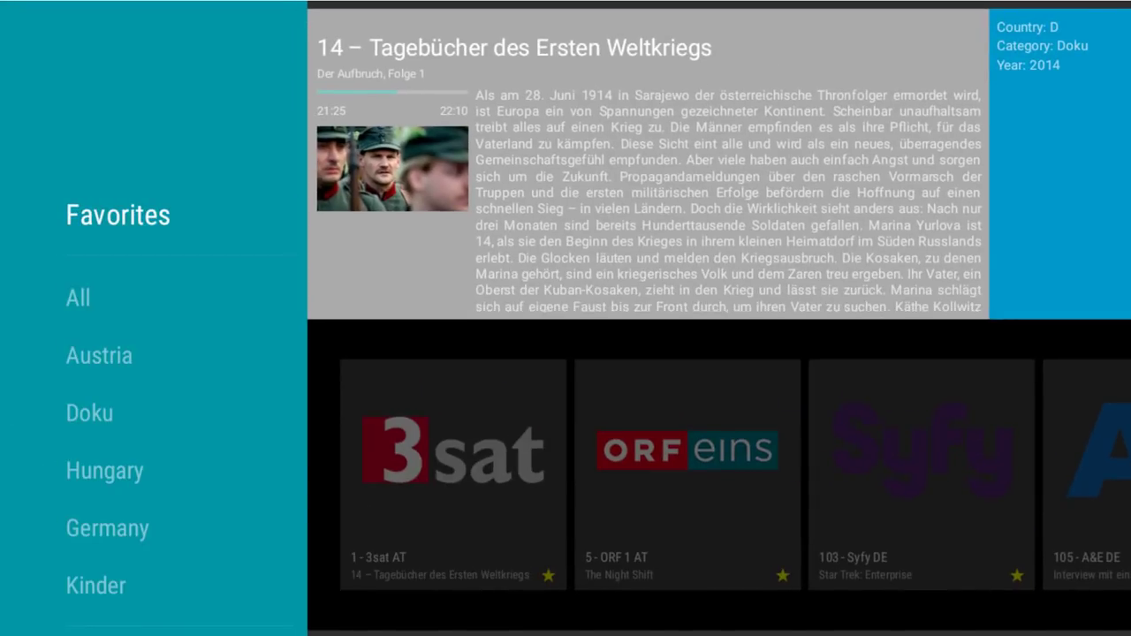
key("Home")
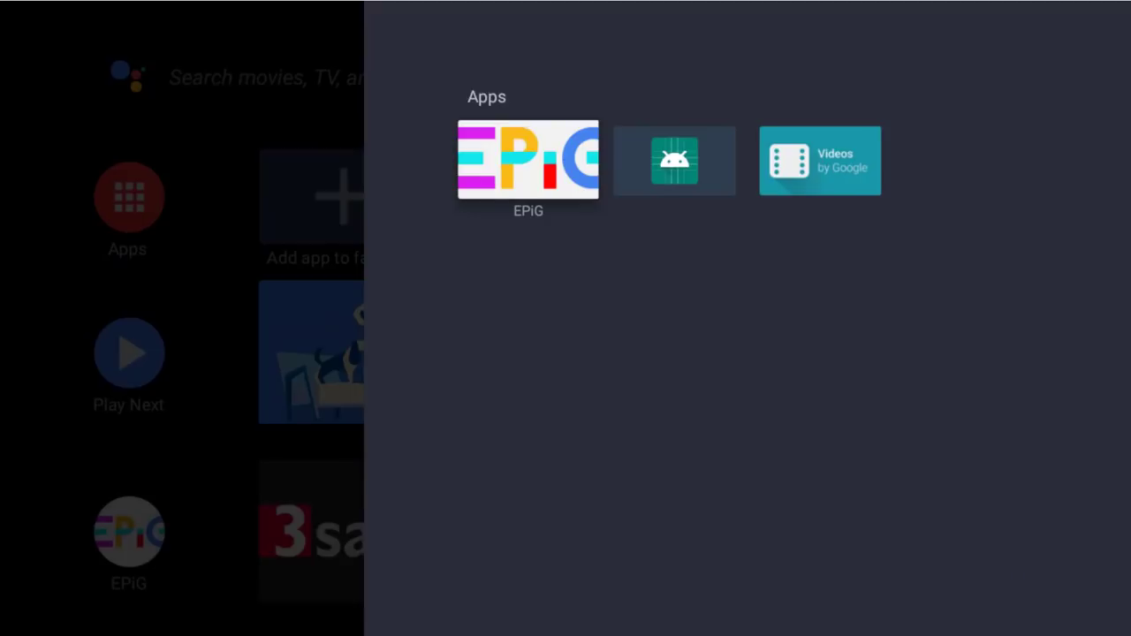
Close the Apps panel to reveal EPiG's 3sat, ORF eins, Syfy and A&E row
key("Escape")
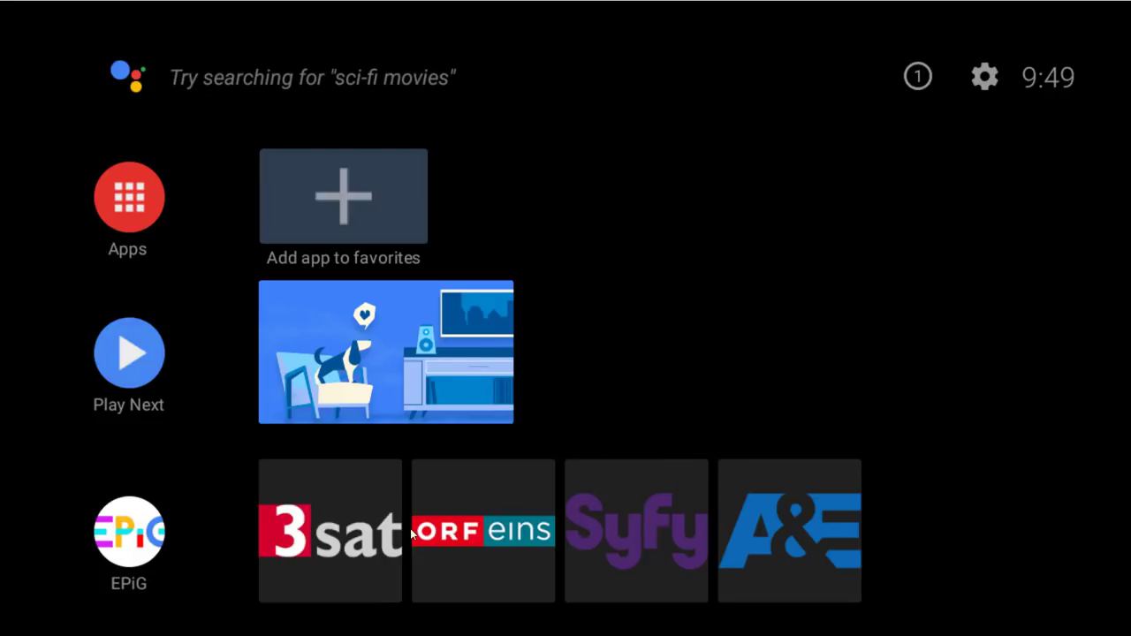
Play 3sat from the home row, then switch live playback to A&E DE via the info bar
left_click(333, 543)
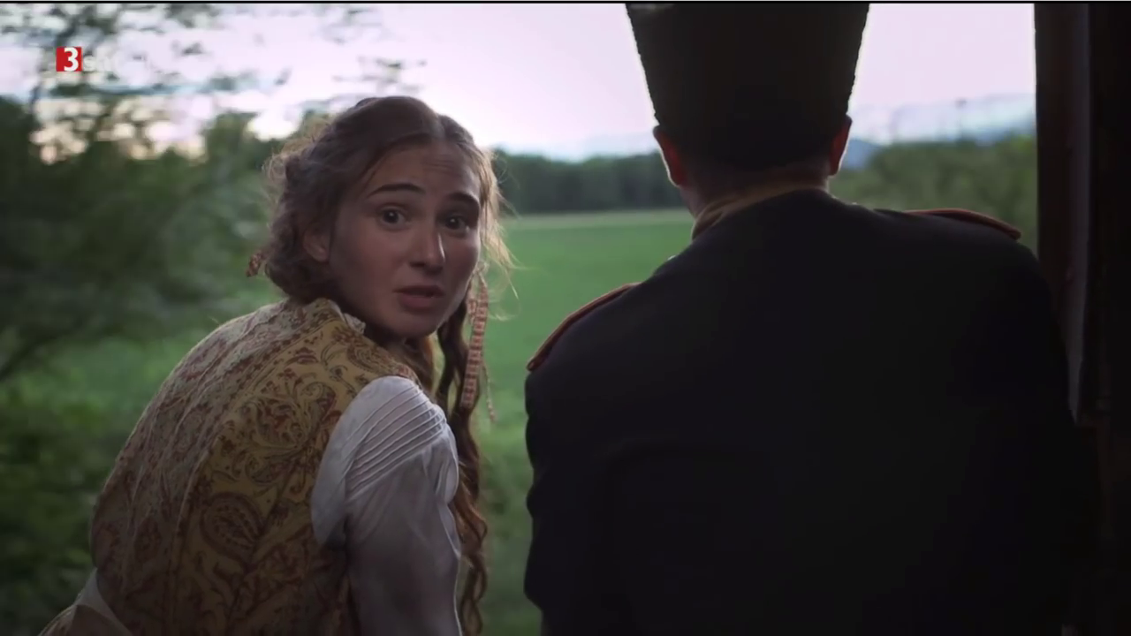
key("Return")
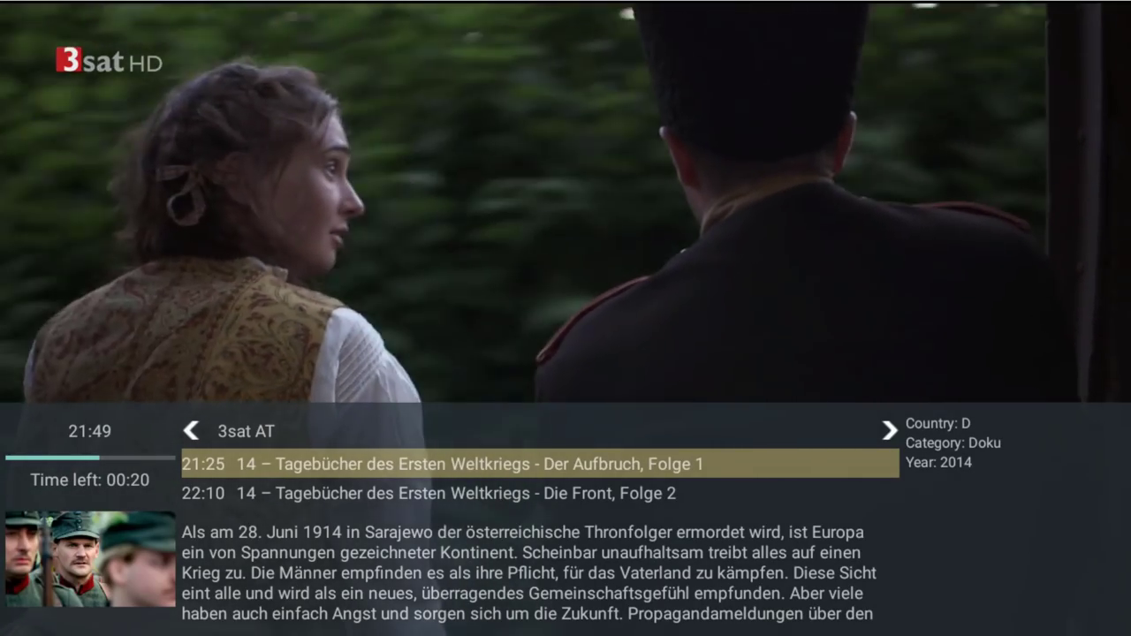
key("Down")
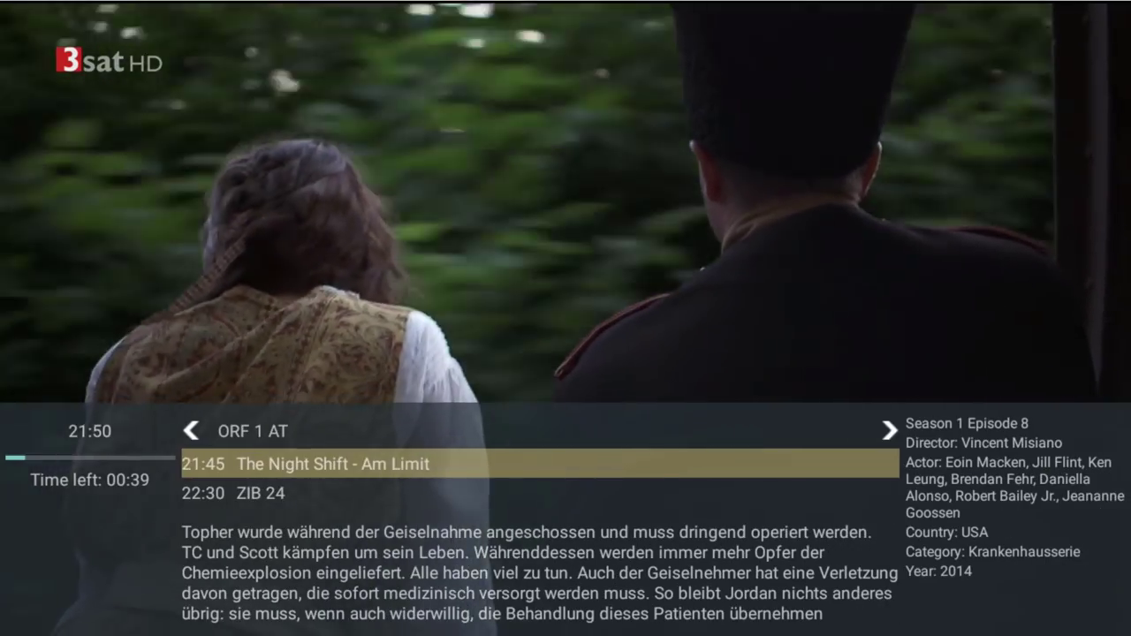
key("Down")
key("Down")
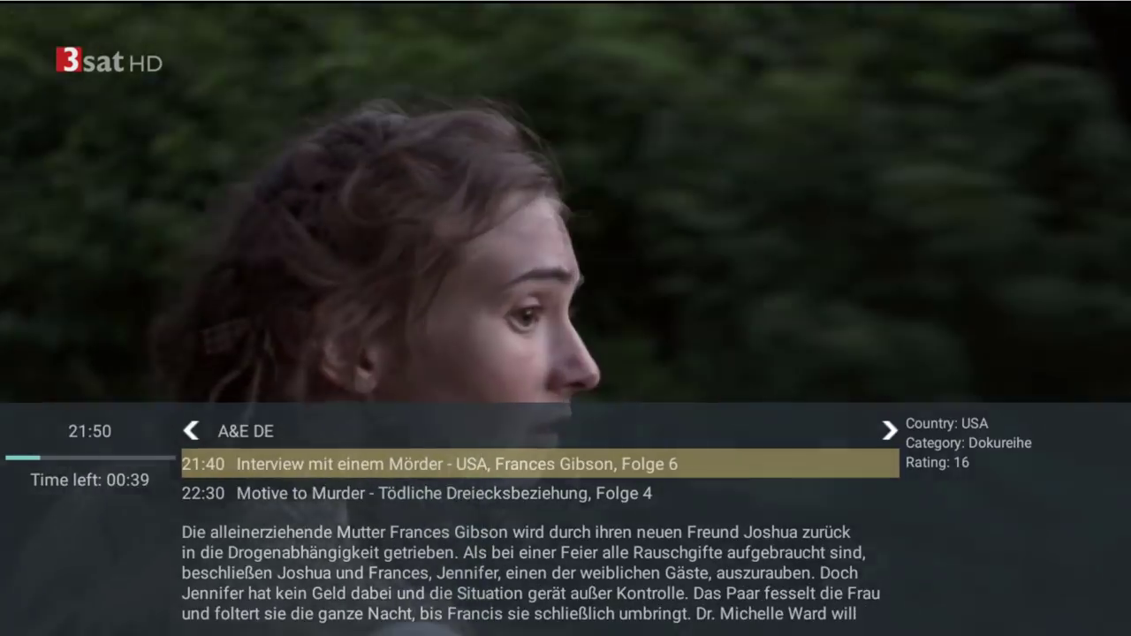
key("Up")
key("Up")
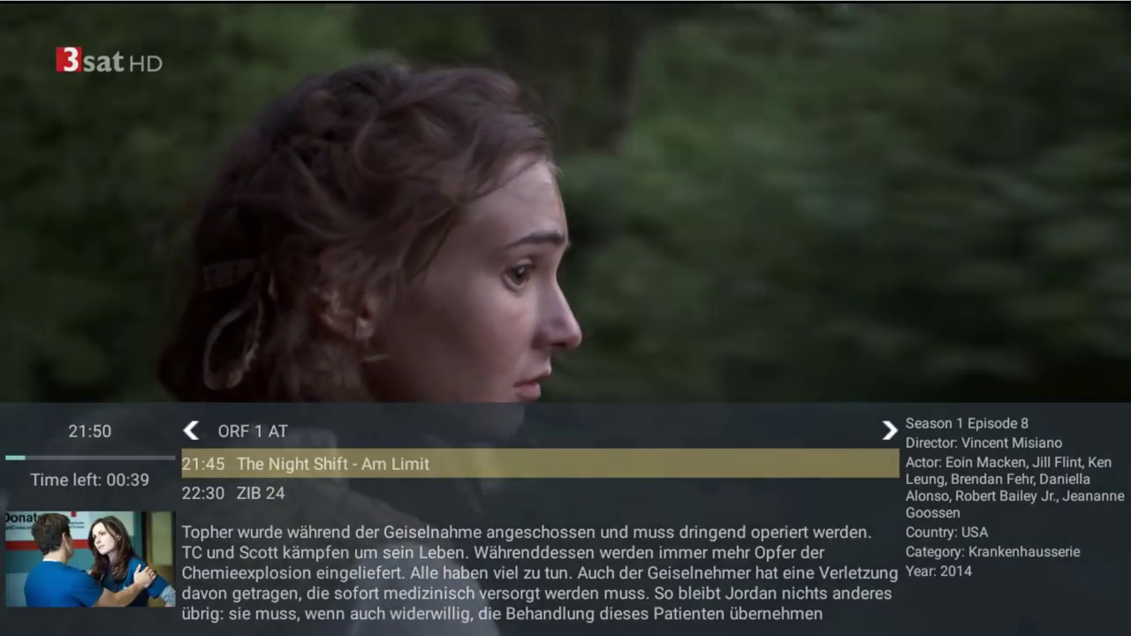
key("Down")
key("Down")
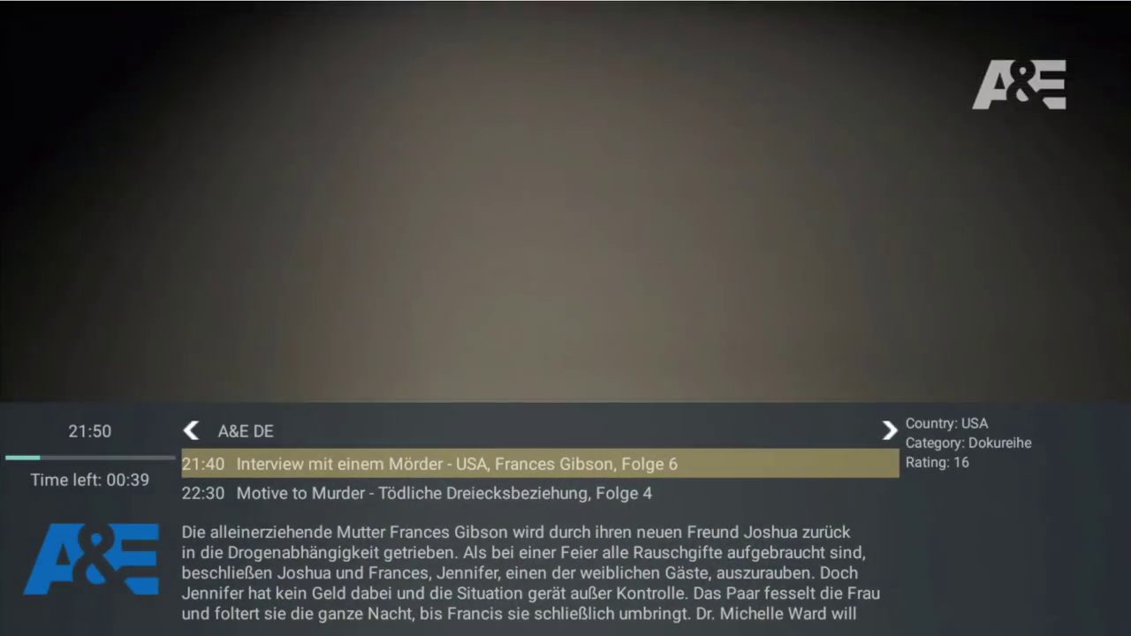
key("Up")
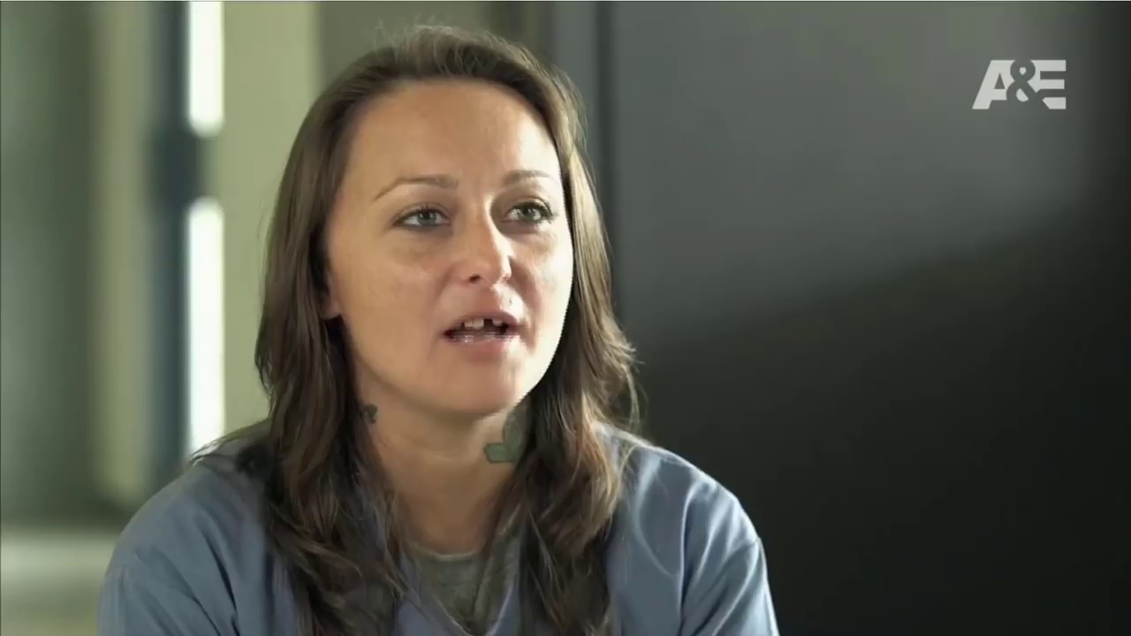
Return to the home screen and start Syfy from the EPiG favourites row
key("Home")
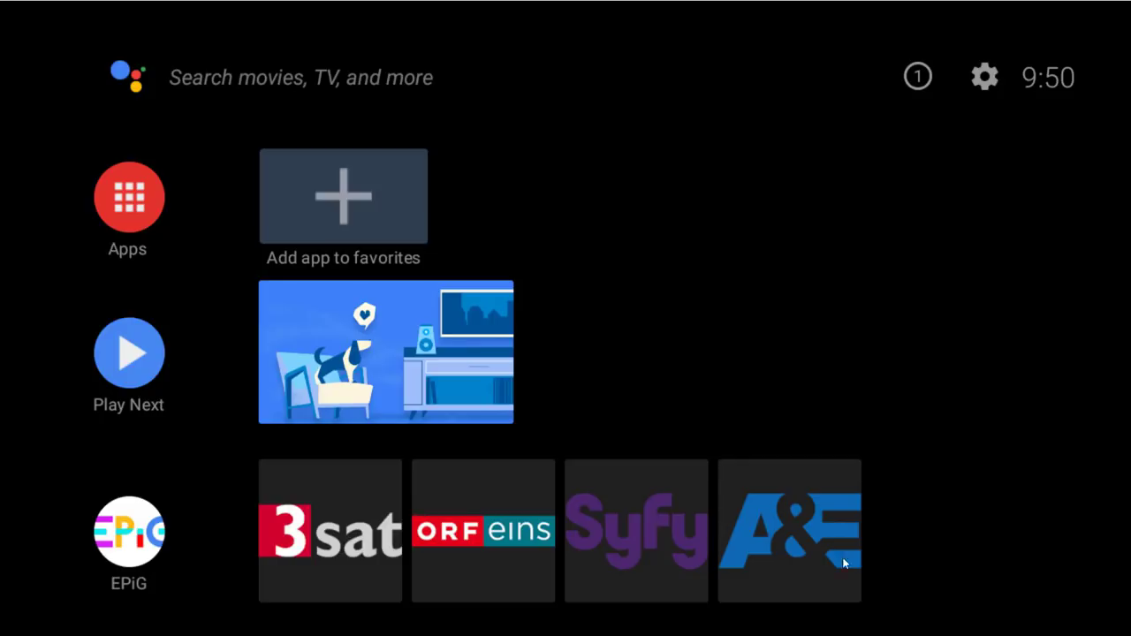
key("Escape")
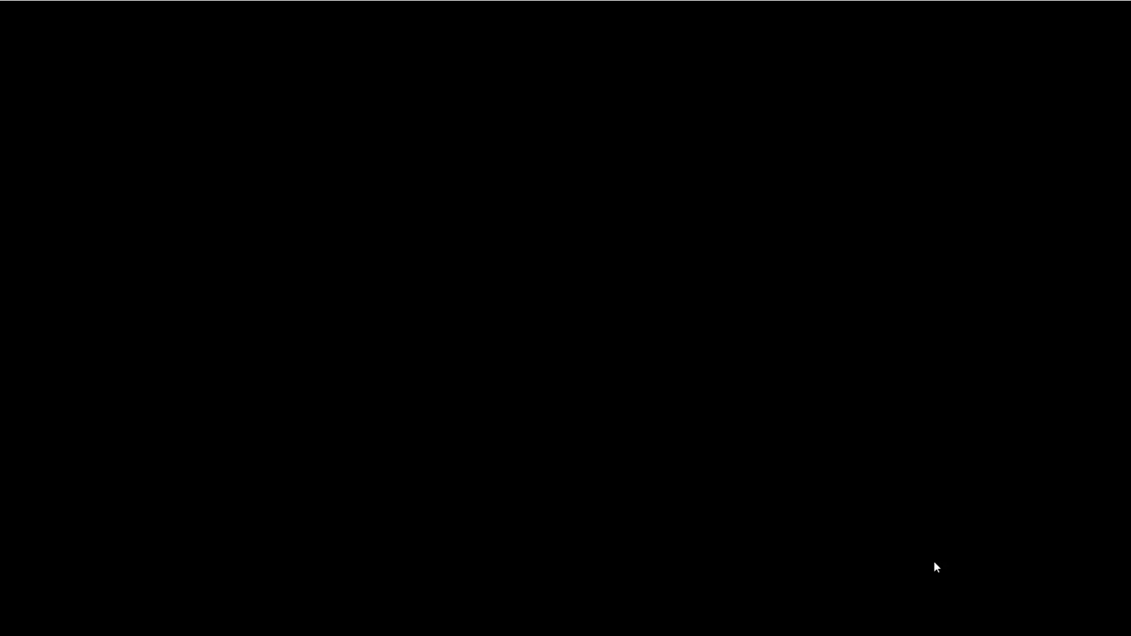